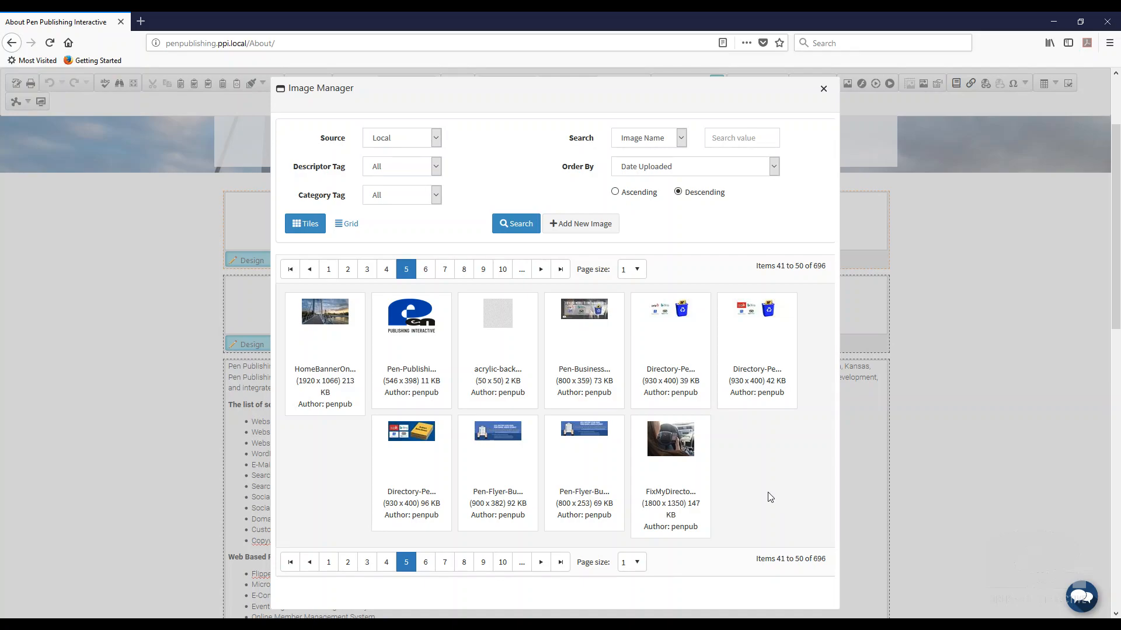
Insert the Pen-Publishing logo image at the start of the main HTML content and select it.
mouse_move(435, 367)
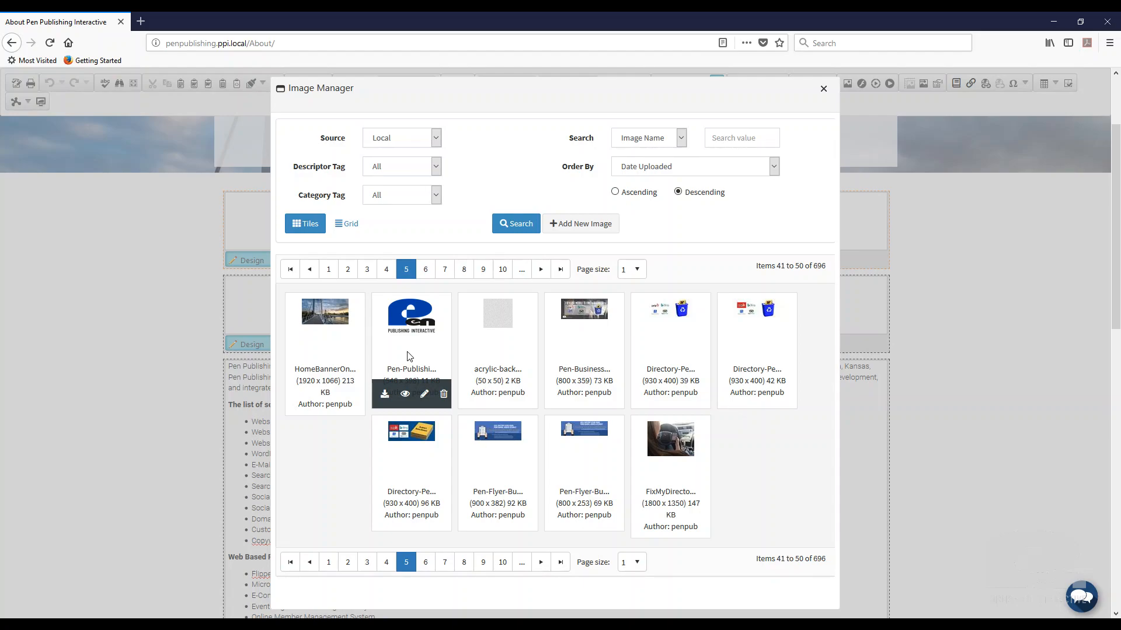
left_click(385, 399)
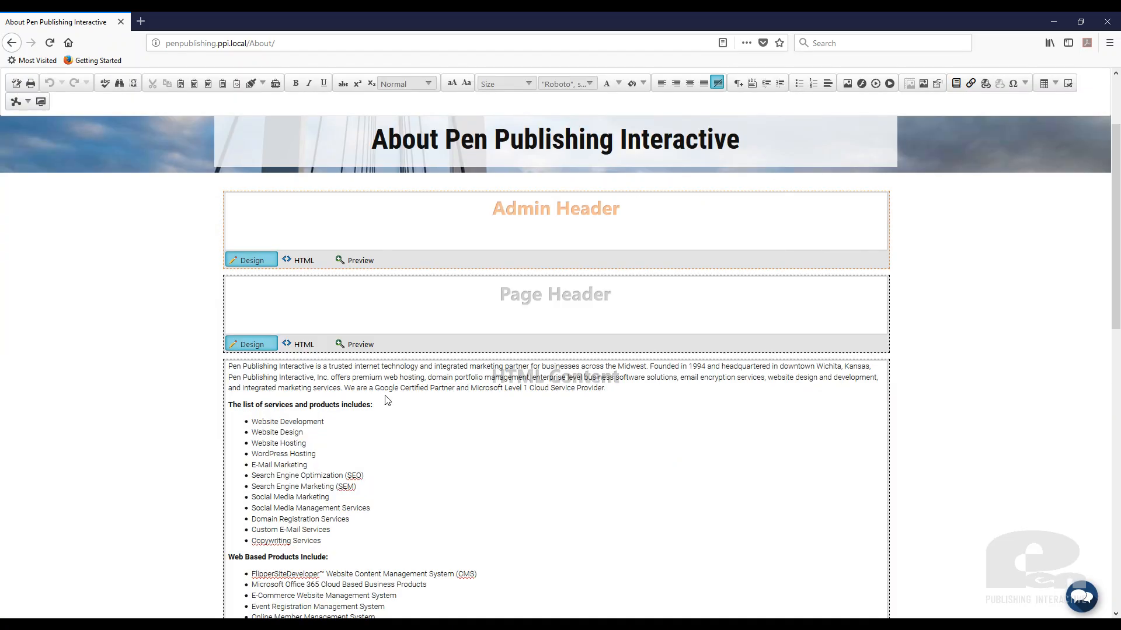
scroll(618, 459, "down", 3)
left_click(392, 365)
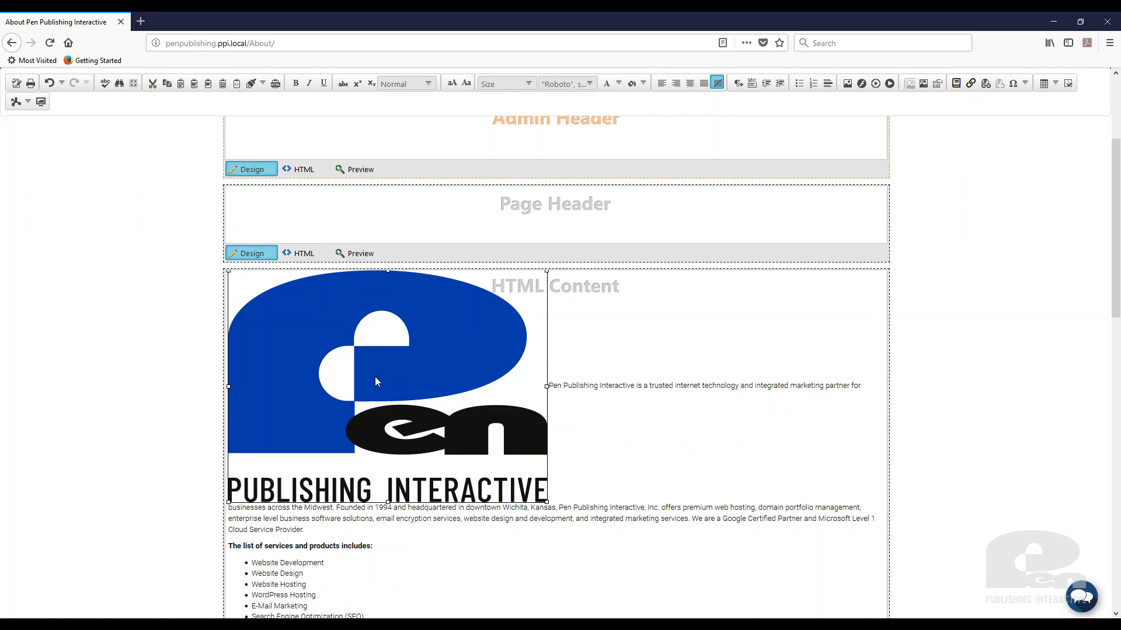
Open the inserted logo's image properties and set its alignment to the right.
scroll(657, 447, "down", 1)
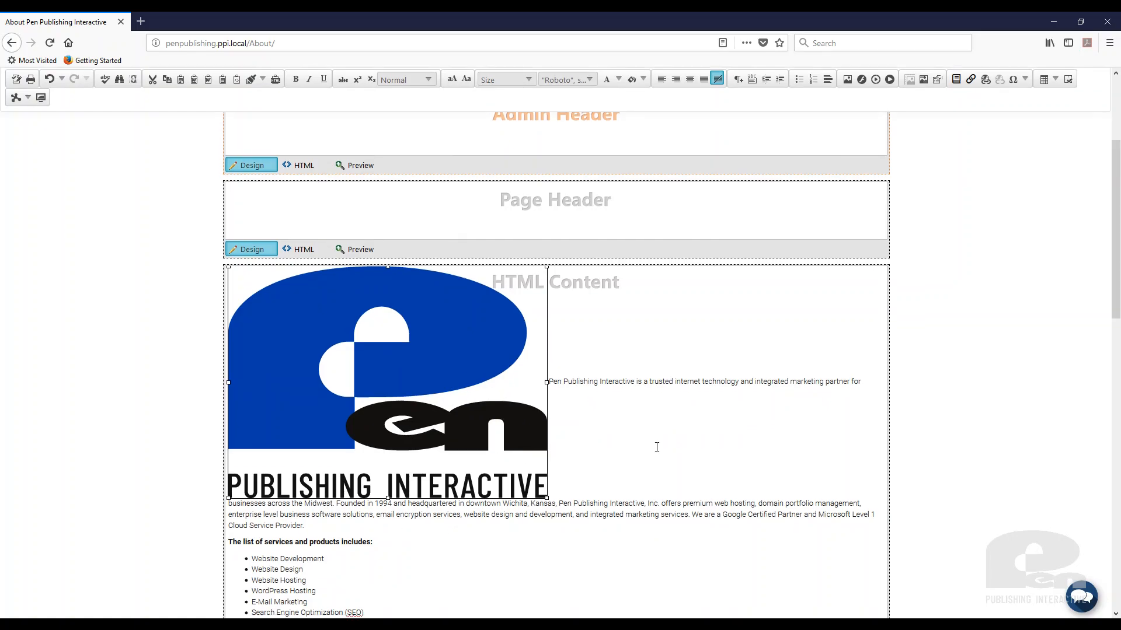
scroll(657, 447, "down", 10)
scroll(559, 409, "up", 8)
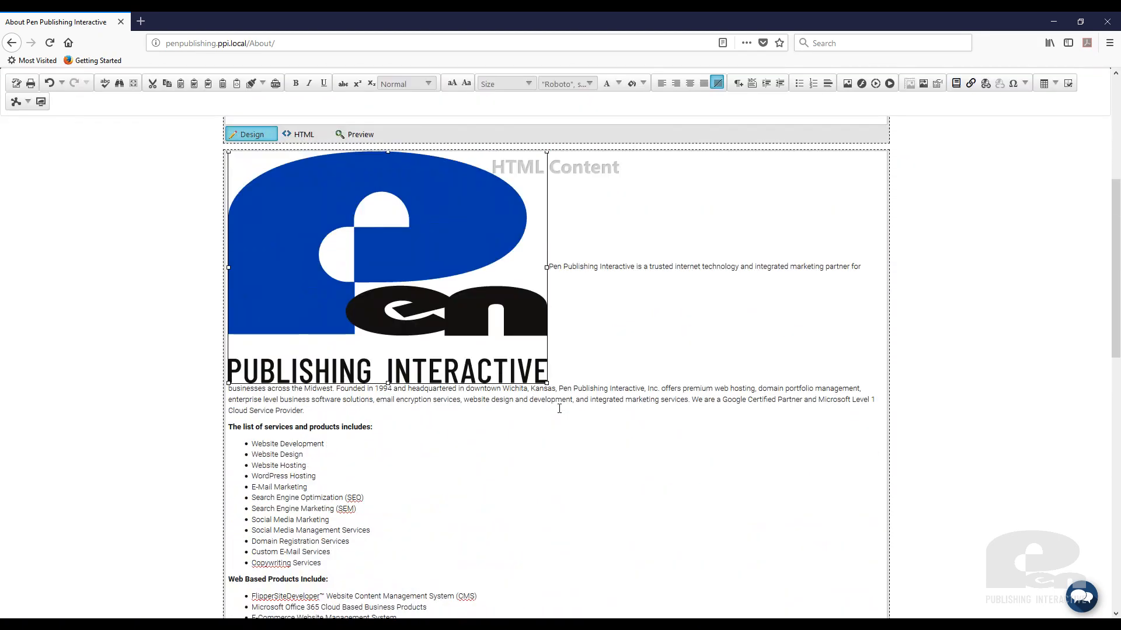
scroll(474, 370, "up", 1)
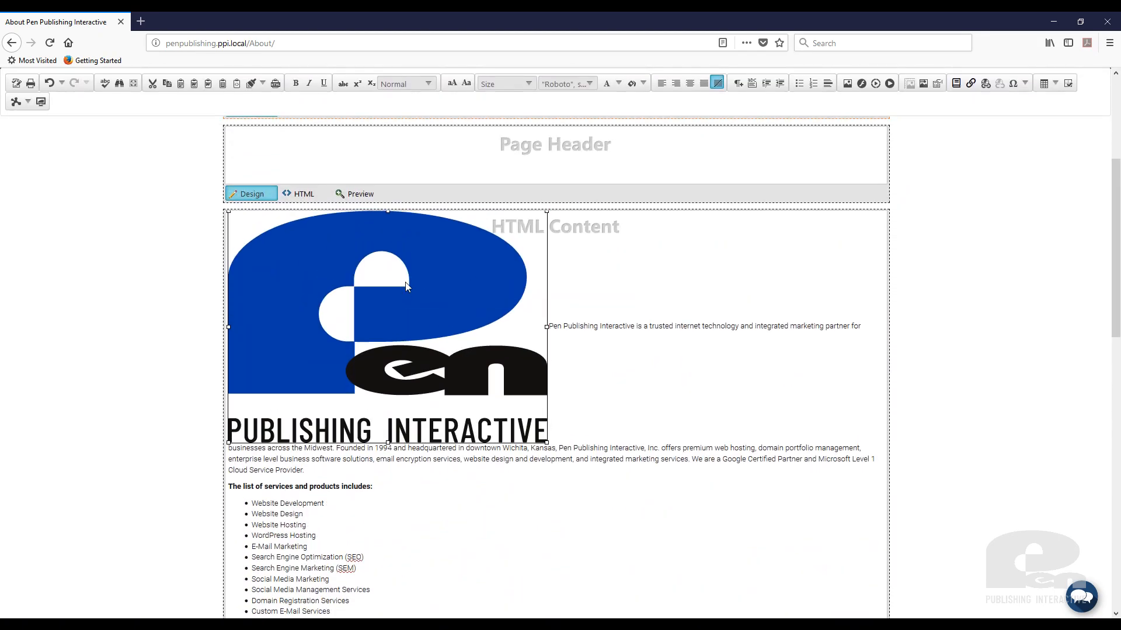
right_click(406, 284)
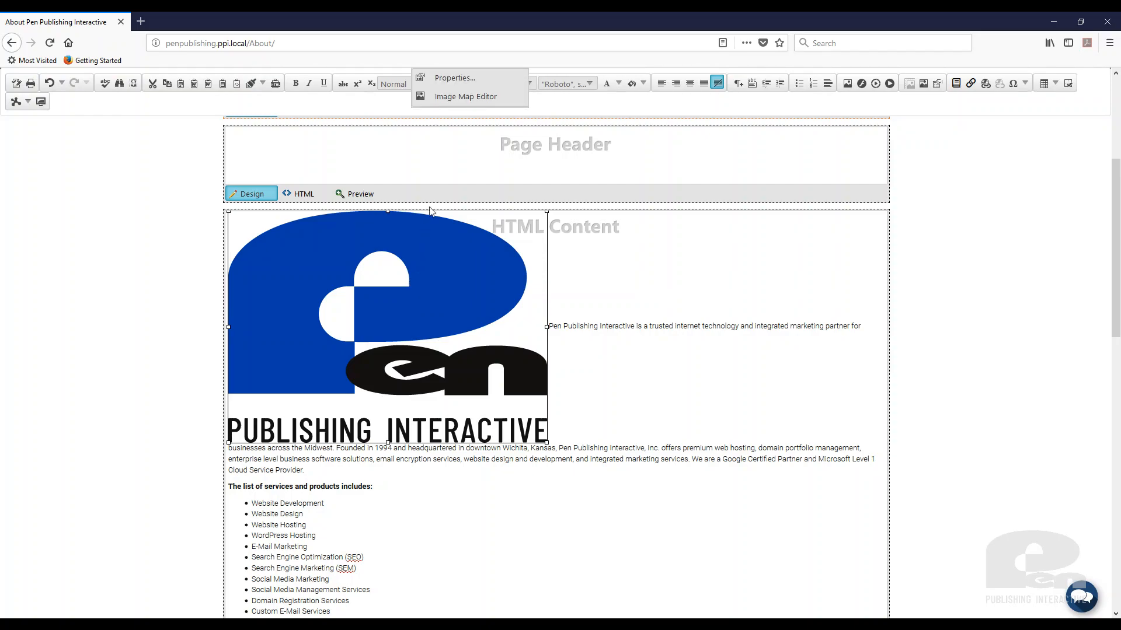
left_click(456, 78)
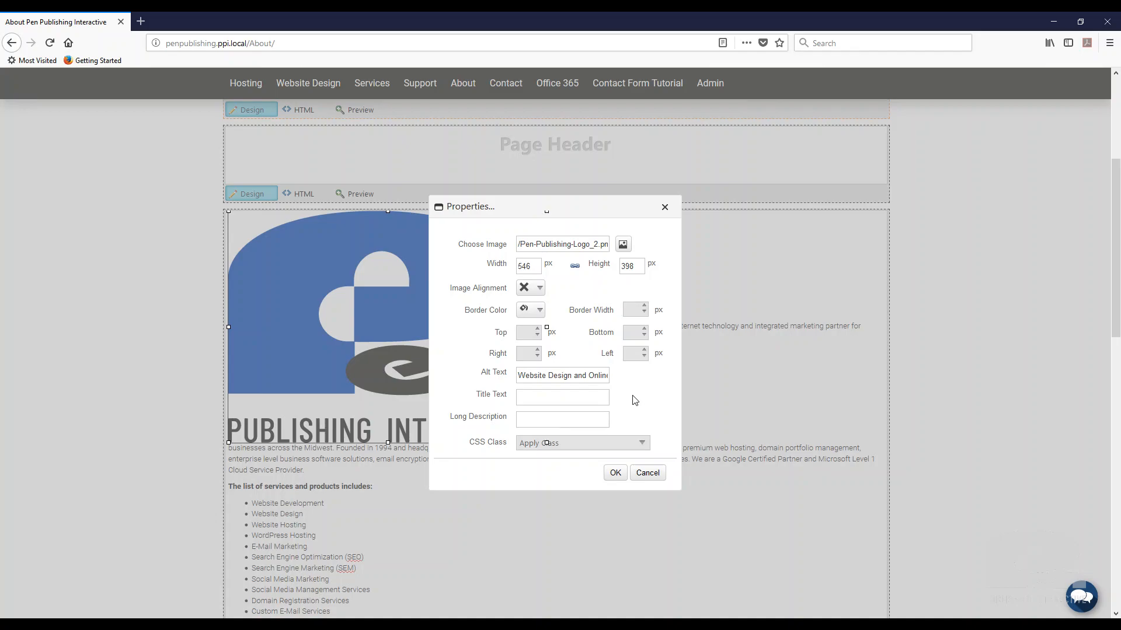
left_click(541, 289)
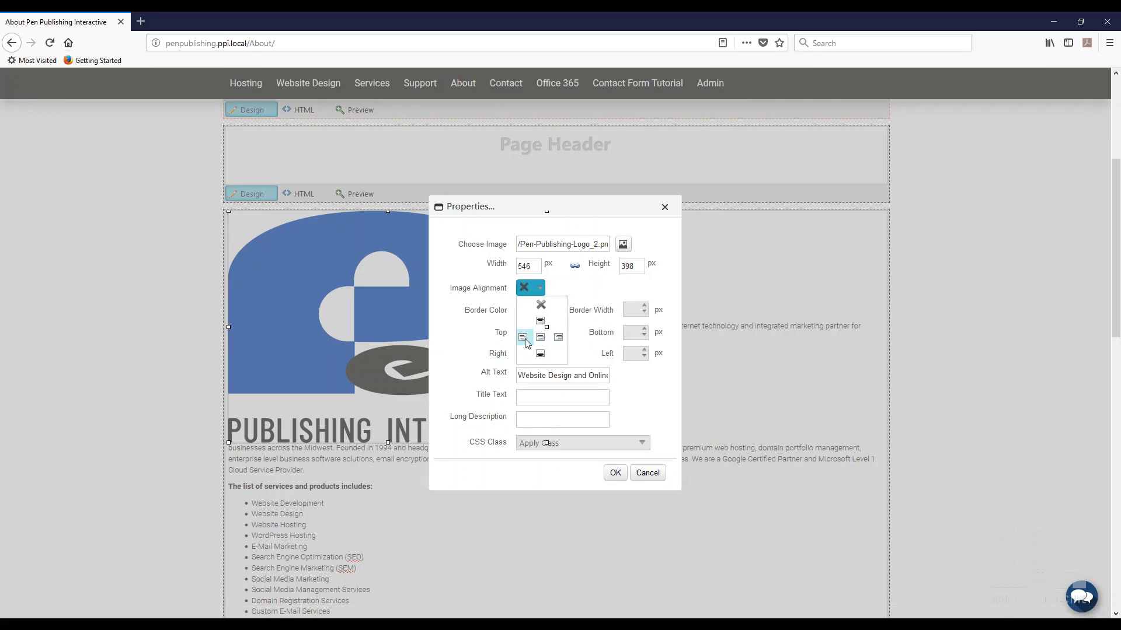
left_click(559, 337)
Set the logo's width to 350 px with its proportions constrained, and apply the properties.
left_click(535, 268)
double_click(535, 269)
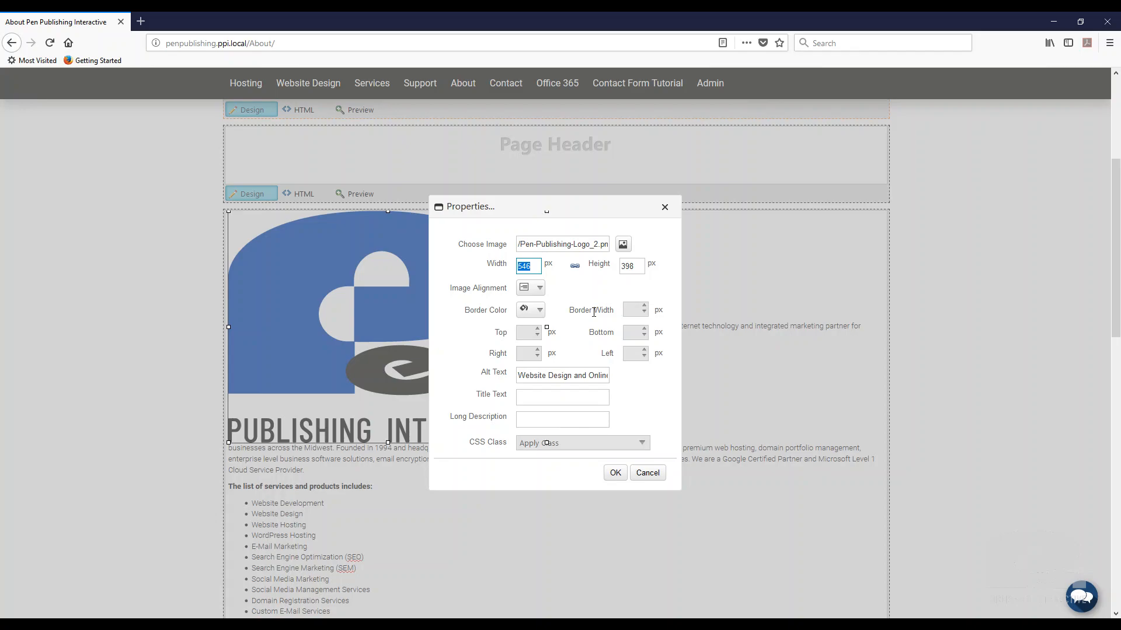
type("350")
left_click(575, 267)
left_click(637, 267)
double_click(621, 266)
type("150")
left_click_drag(534, 267, 502, 268)
type("350")
left_click(574, 329)
left_click(616, 474)
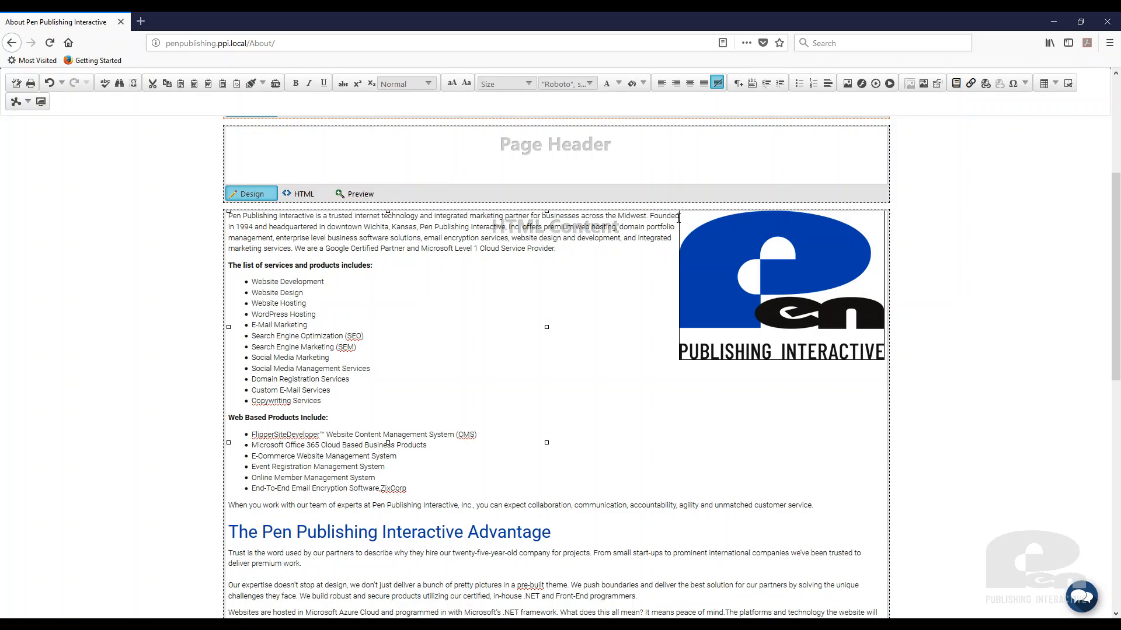
Save the resized, right-aligned logo to the page, and reopen the page content for editing.
scroll(722, 253, "down", 7)
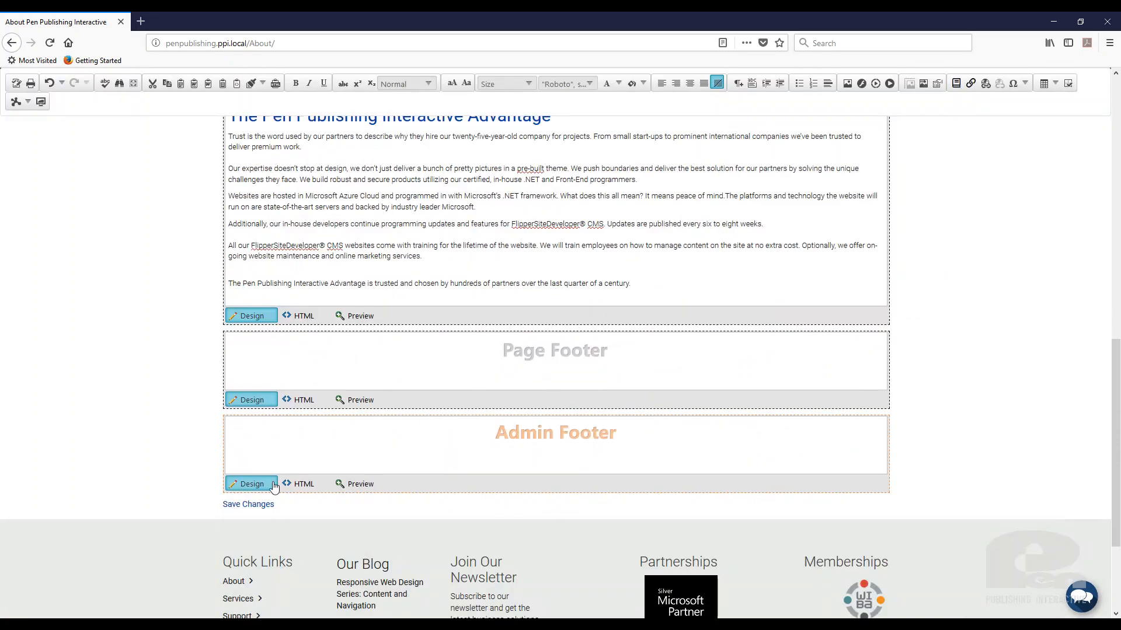
left_click(248, 505)
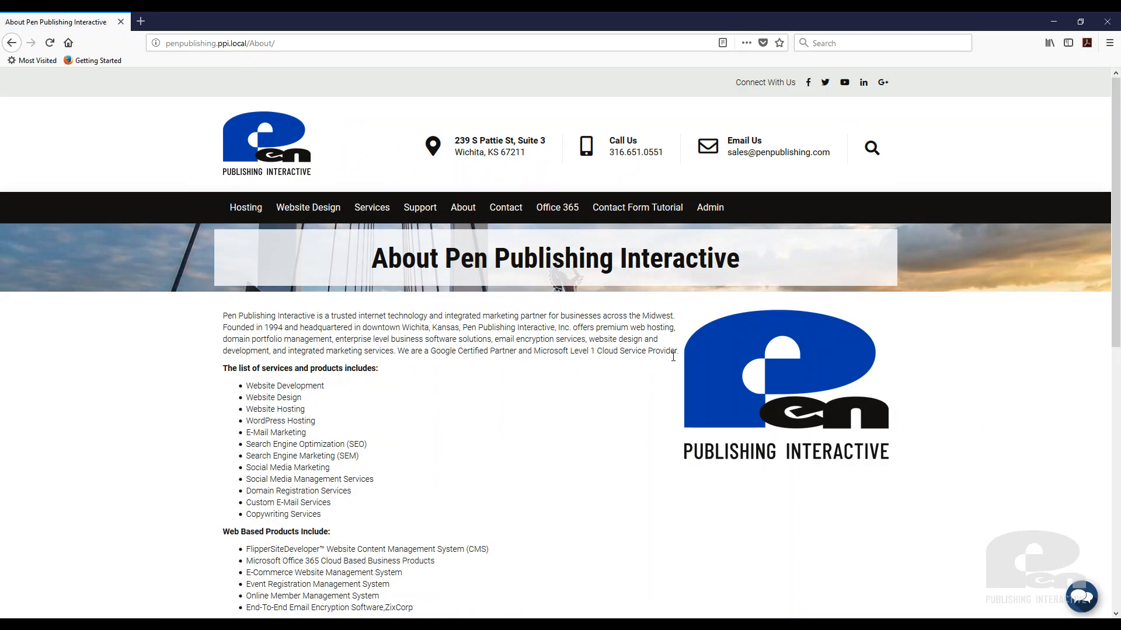
scroll(663, 393, "down", 8)
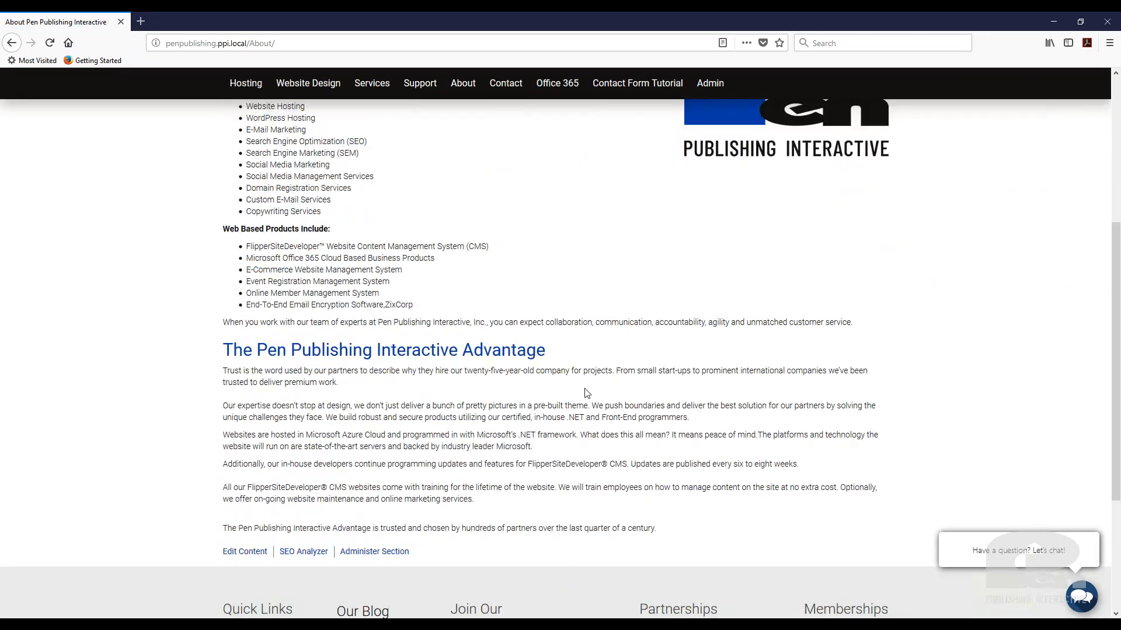
left_click(261, 350)
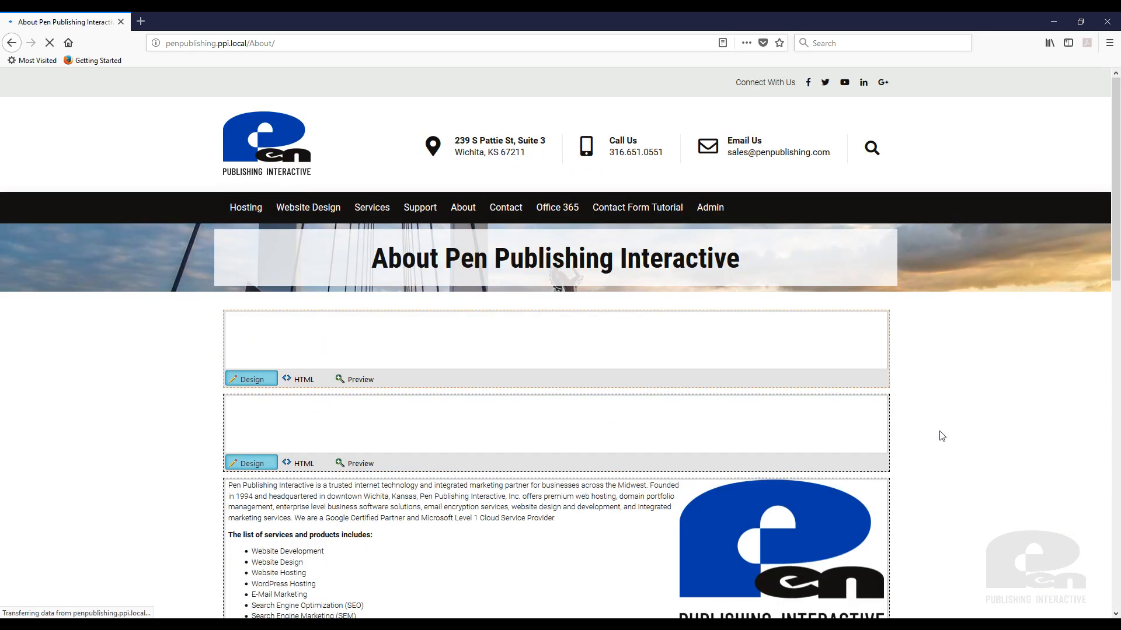
Open the logo's image properties and set its top and right margins to 10 px.
scroll(939, 431, "down", 3)
left_click(764, 342)
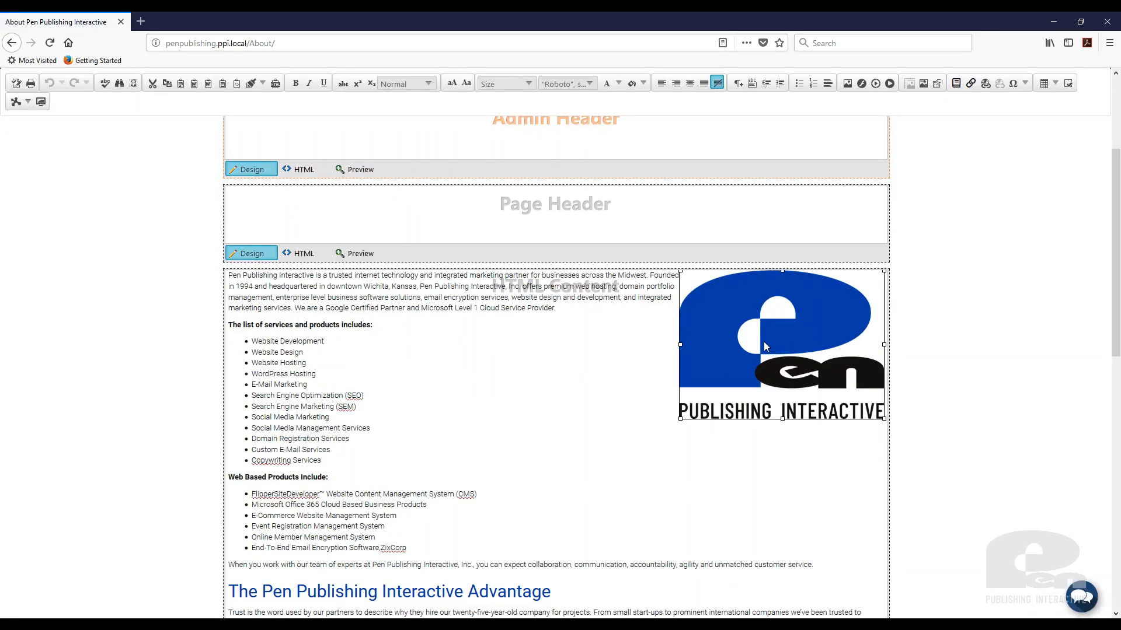
right_click(764, 342)
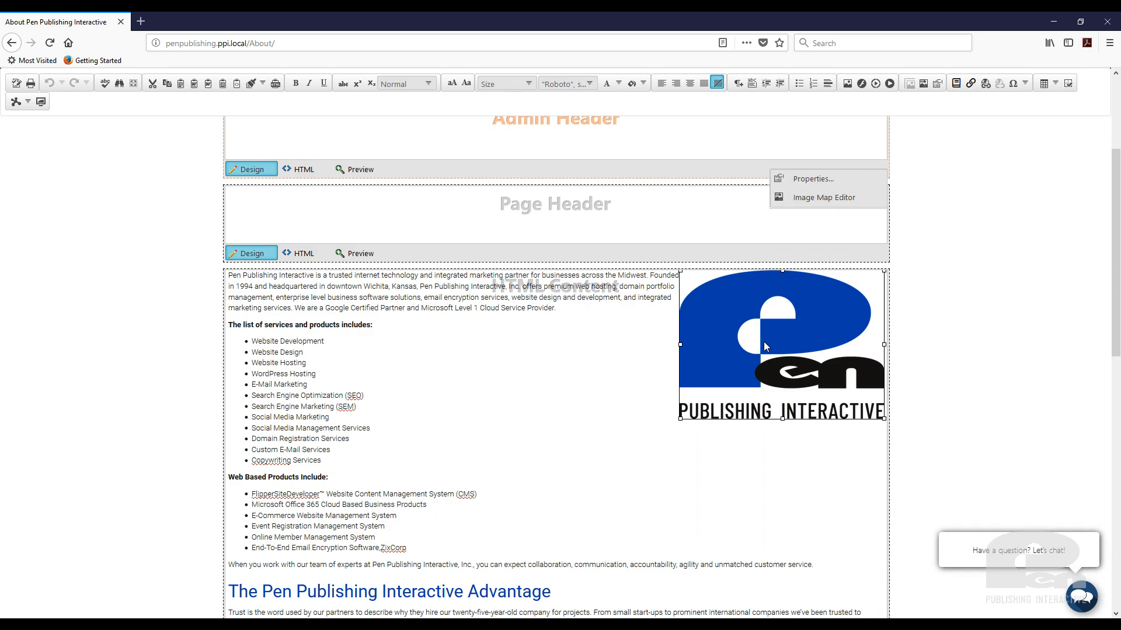
left_click(814, 179)
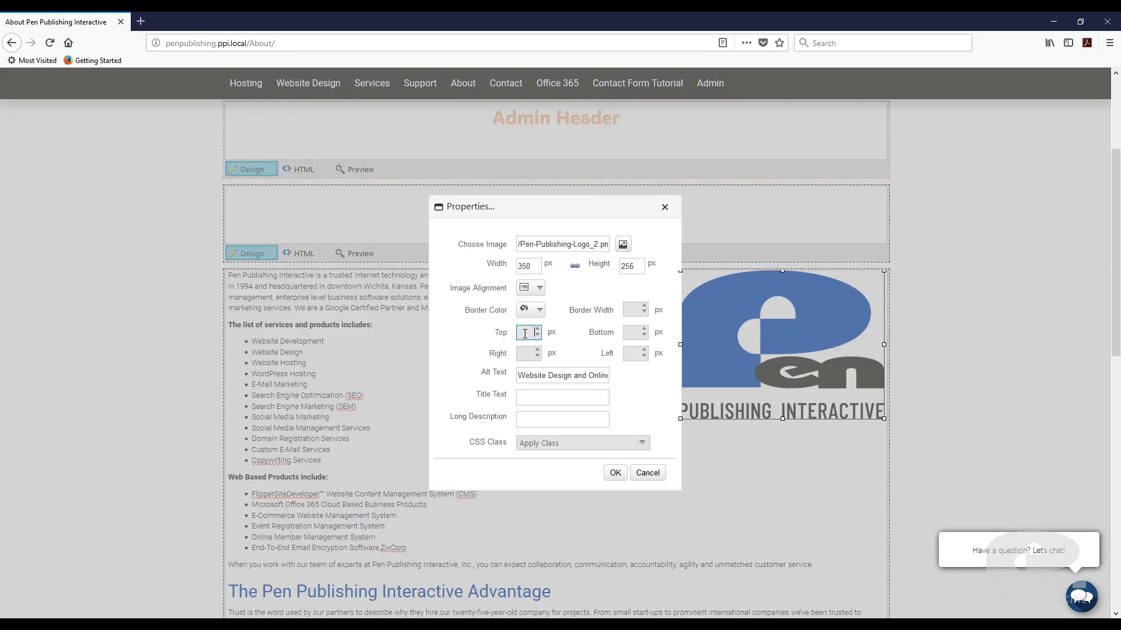
left_click(527, 332)
left_click(529, 334)
type("10")
left_click(524, 354)
type("10")
Set the logo's bottom and left margins to 10 px and apply the properties.
left_click(639, 334)
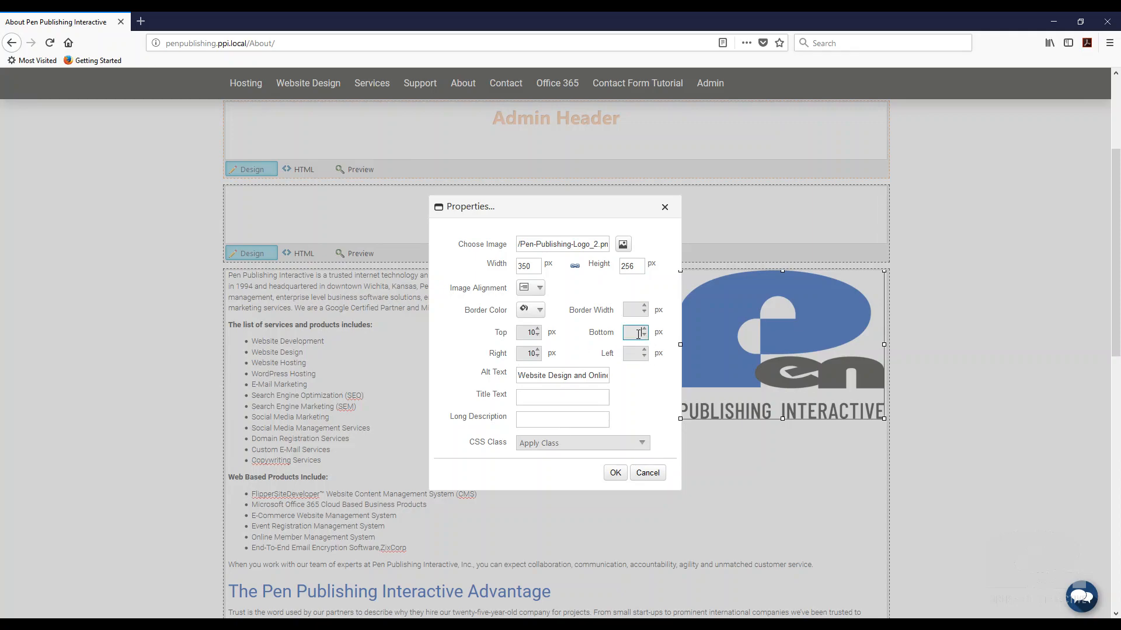
type("10")
left_click(636, 352)
type("10")
left_click(617, 473)
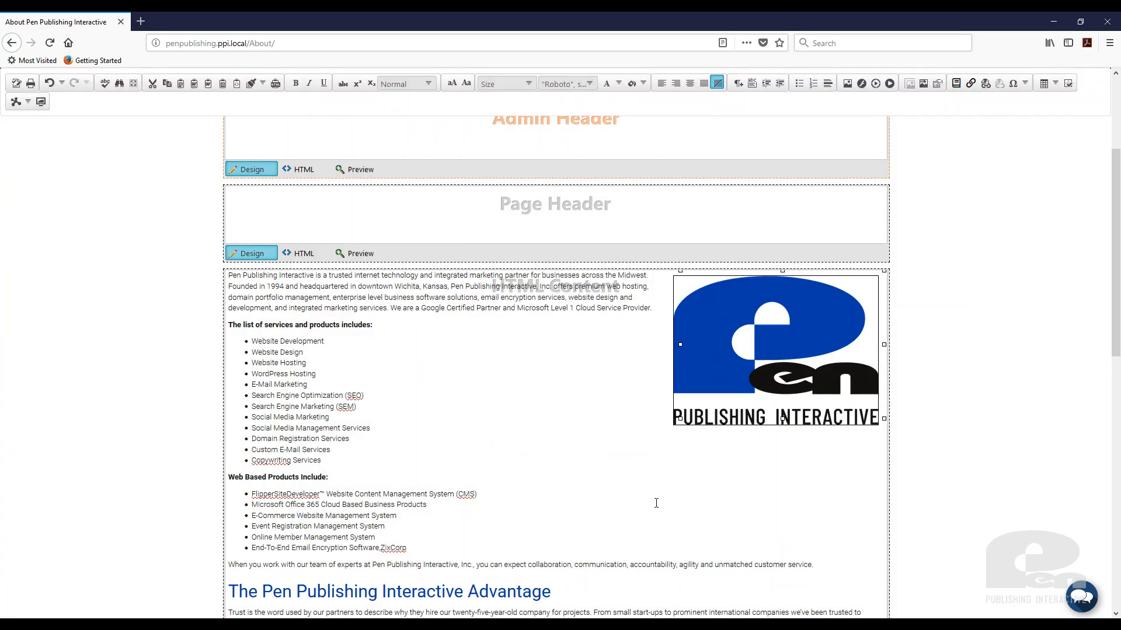
Save the page with the logo's new margins, and reopen its content for editing.
scroll(467, 438, "down", 7)
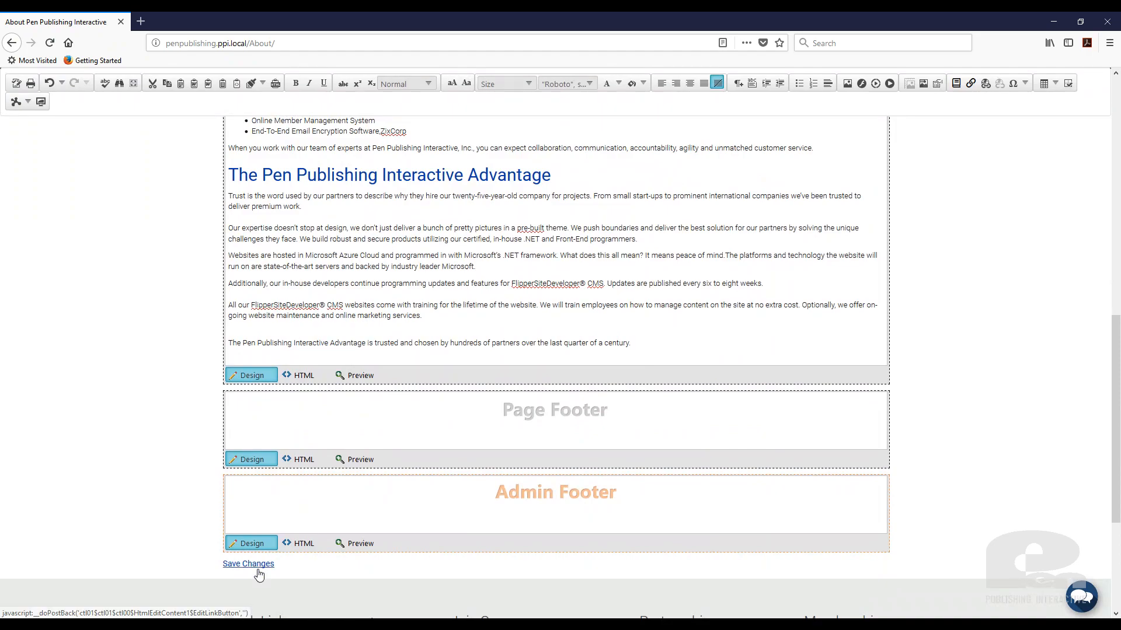
left_click(258, 570)
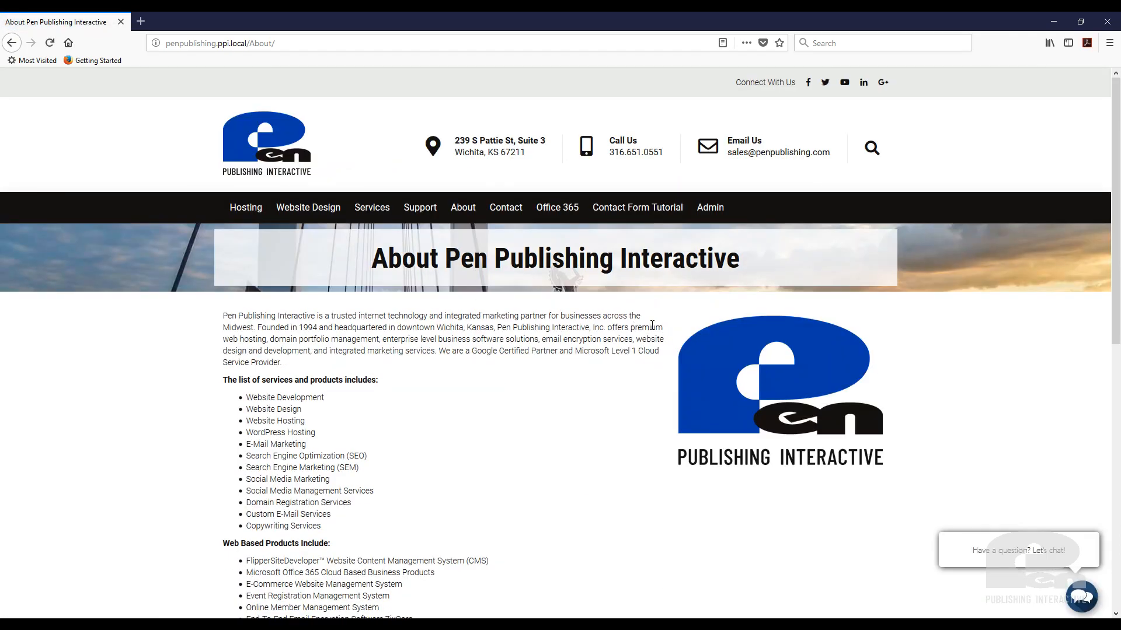
scroll(548, 373, "down", 6)
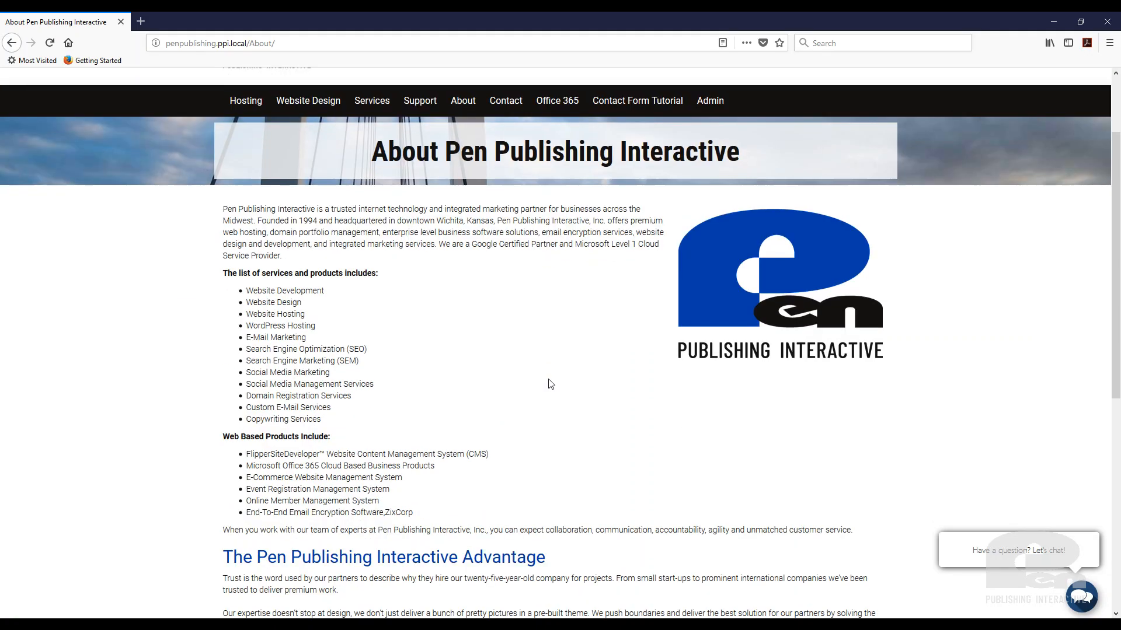
left_click(244, 482)
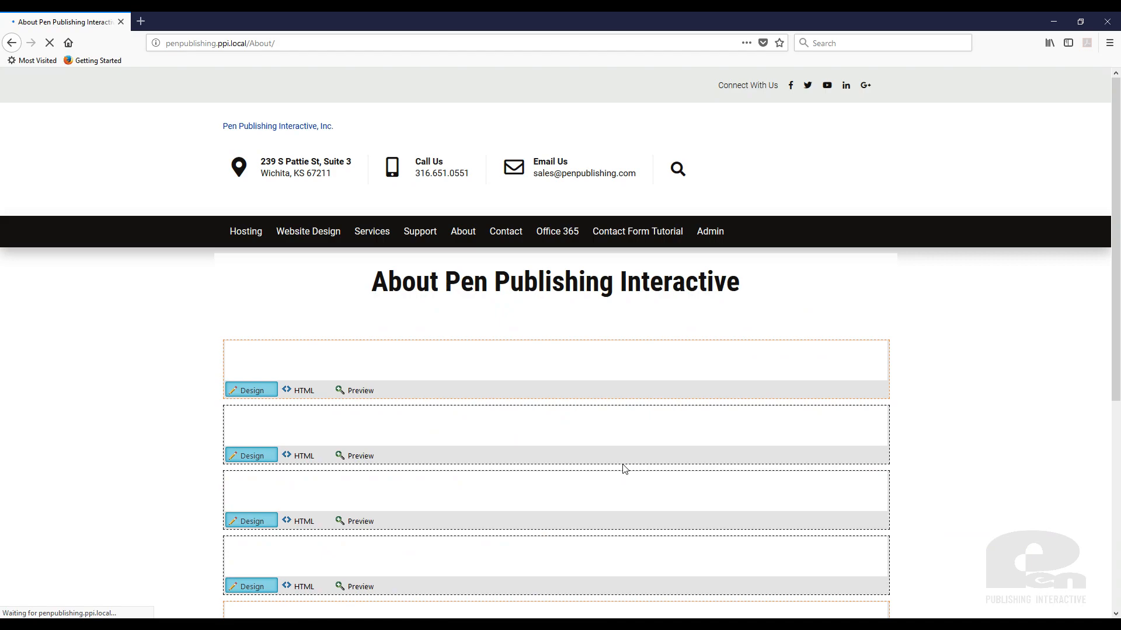
Open the logo's image properties and give it a dark red border 2 px wide.
scroll(857, 514, "down", 2)
right_click(743, 445)
left_click(743, 445)
right_click(743, 445)
left_click(792, 344)
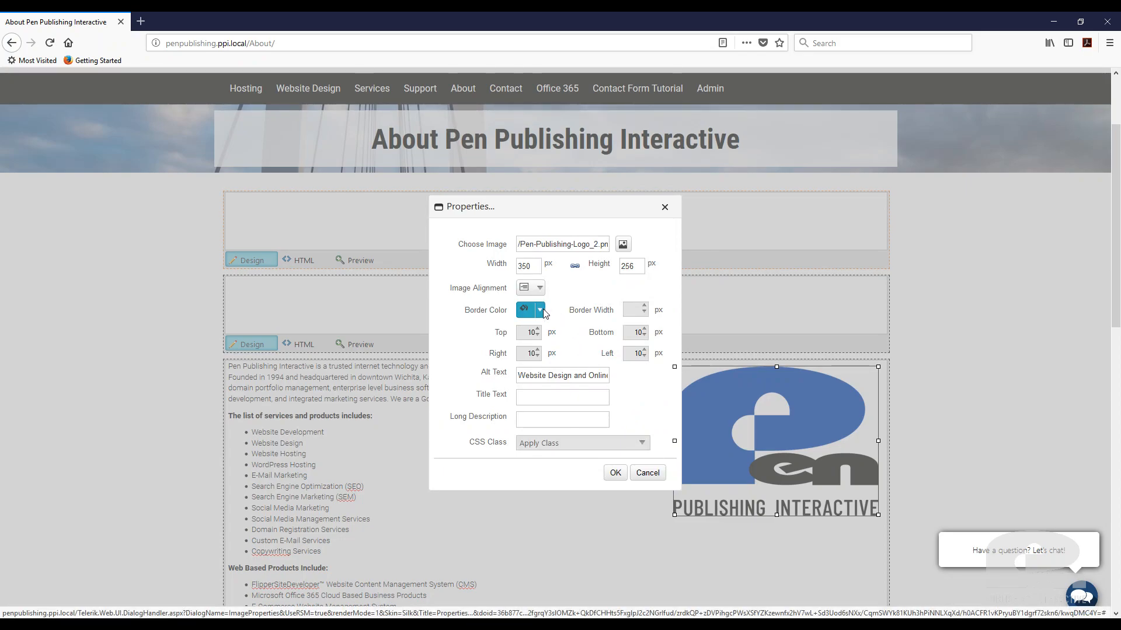
left_click(540, 310)
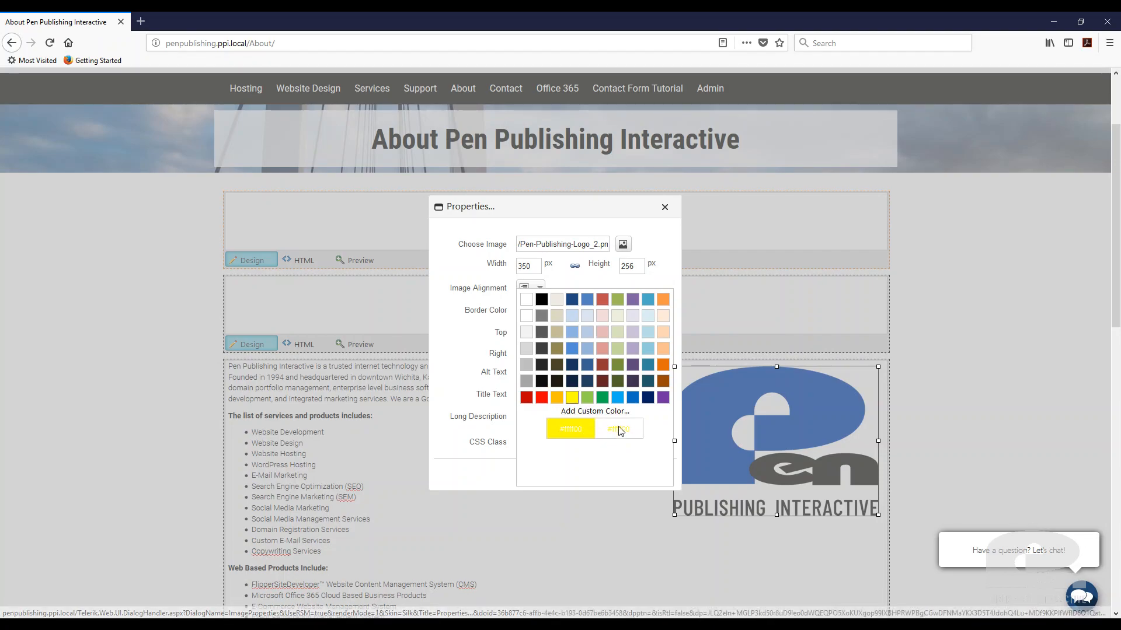
left_click(526, 397)
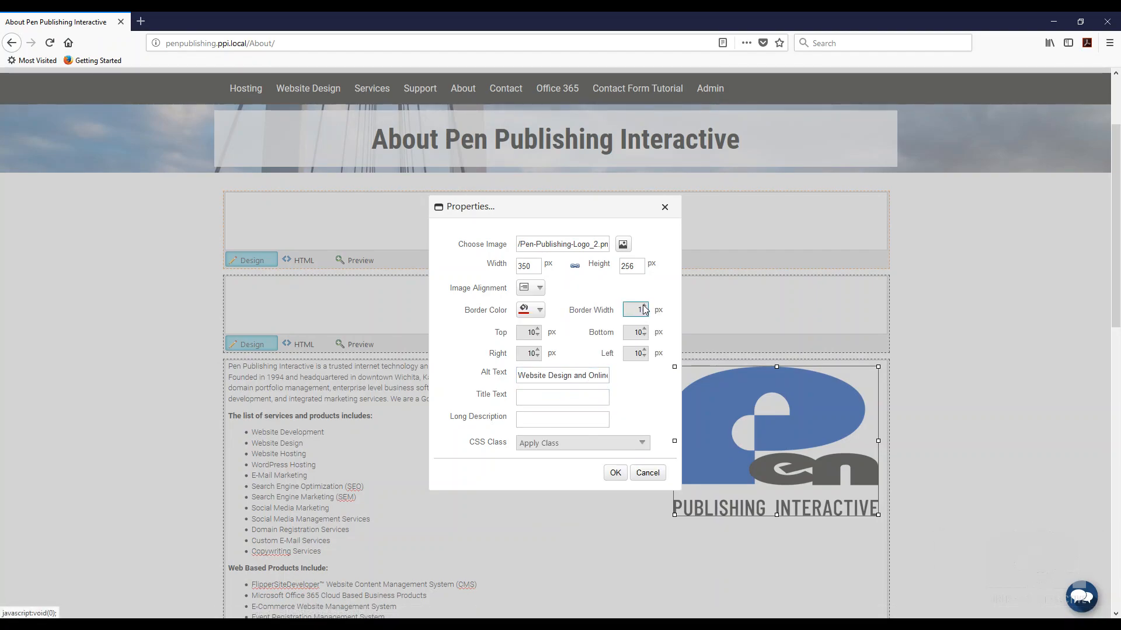
type("2")
Copy the logo's alt text "Website Design and Online Marketing" into its title text and long description, and apply the properties.
left_click(553, 376)
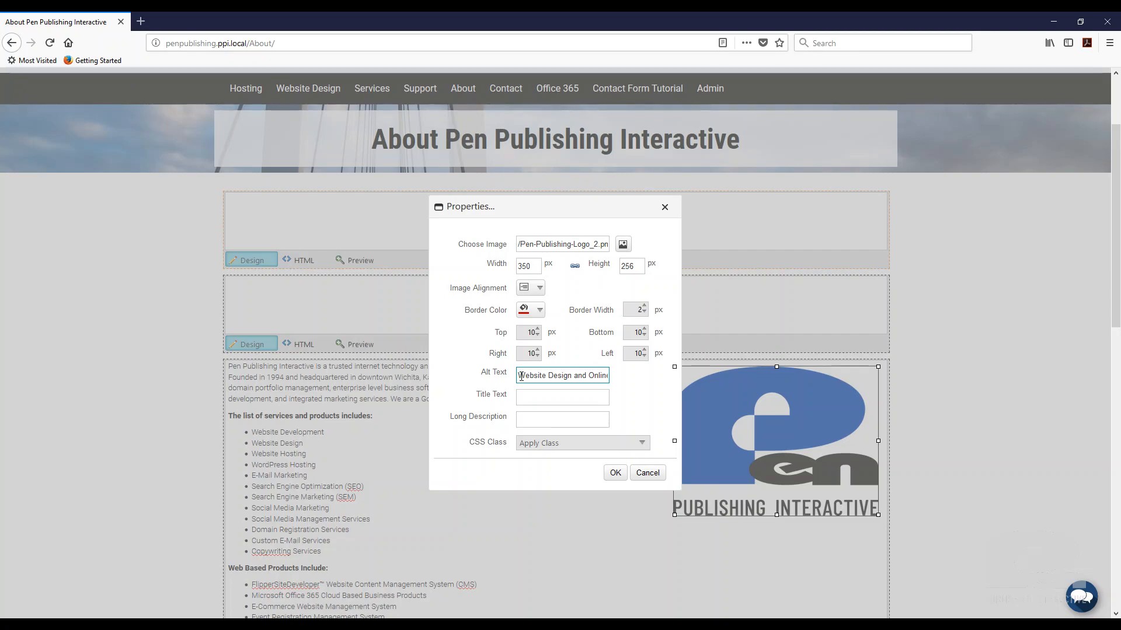
left_click_drag(527, 376, 610, 375)
left_click(597, 377)
key("BackSpace")
left_click(641, 379)
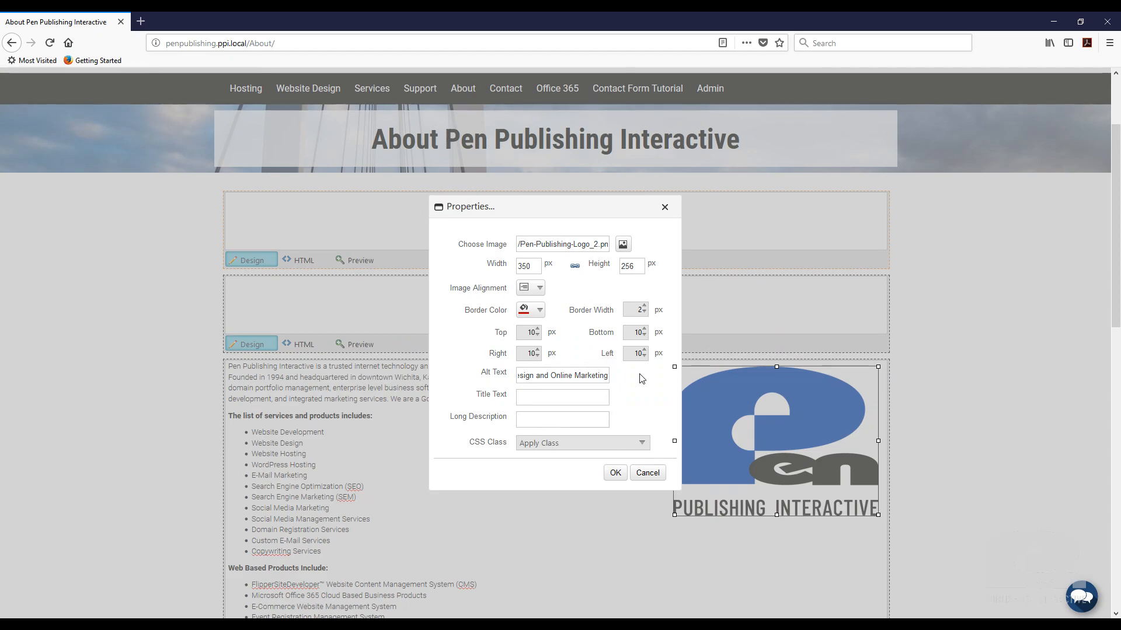
triple_click(592, 379)
key("ctrl+c")
left_click(557, 398)
key("ctrl+v")
left_click(557, 420)
key("ctrl+v")
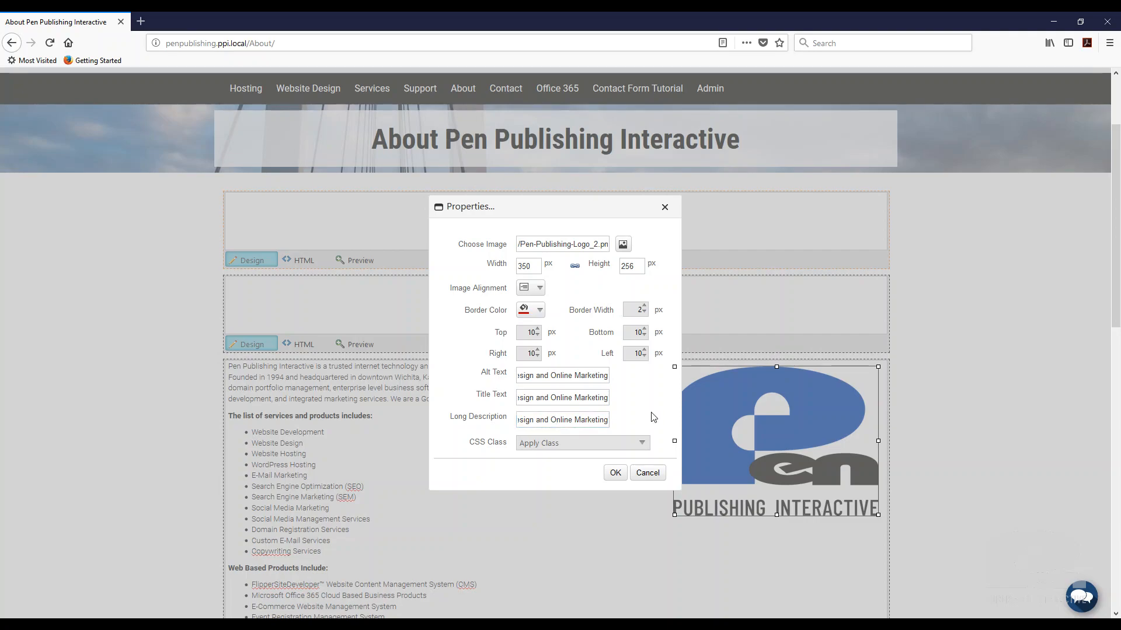
left_click(616, 472)
Remove the logo's border by setting its width to 0 px and clearing the red border color, and apply the properties.
scroll(985, 462, "down", 1)
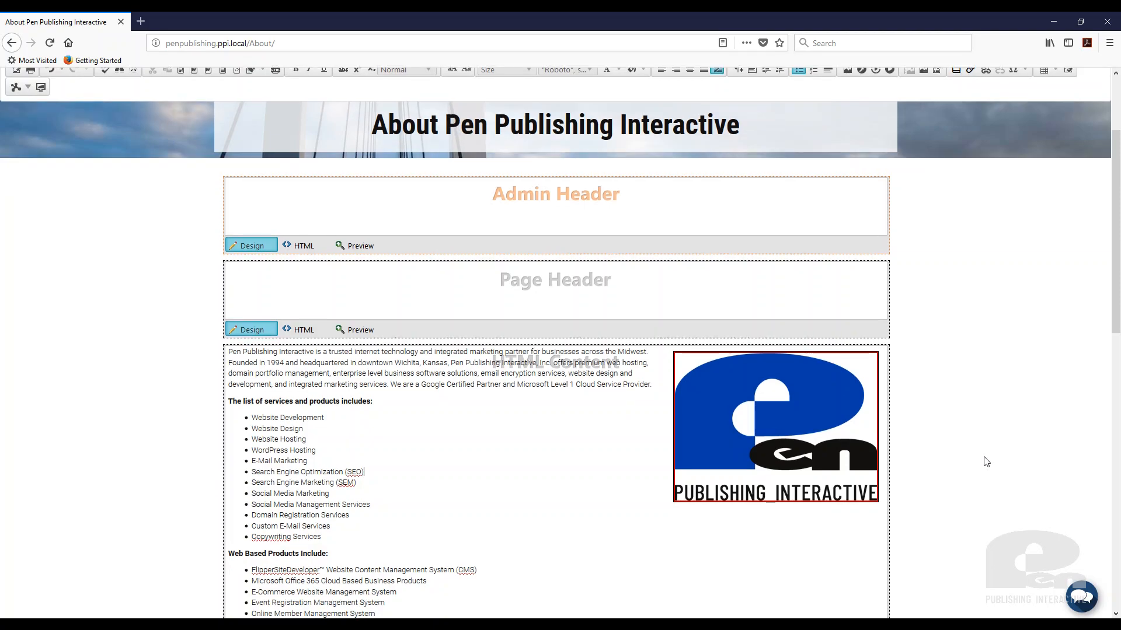
scroll(783, 387, "down", 3)
scroll(796, 318, "up", 1)
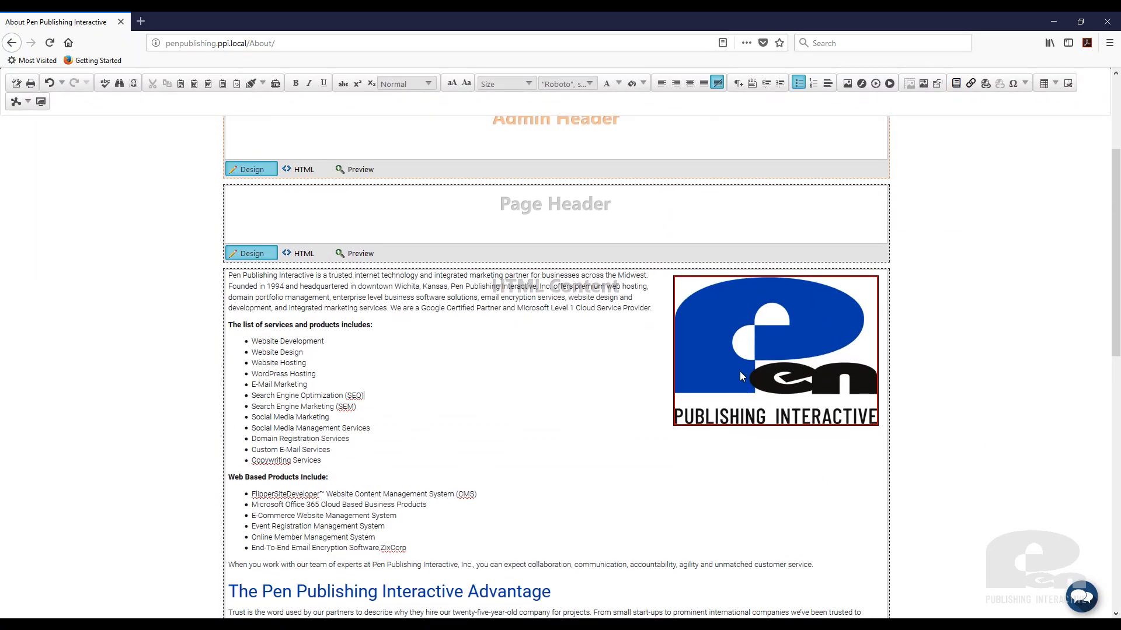
scroll(586, 449, "down", 1)
scroll(586, 448, "up", 2)
right_click(733, 413)
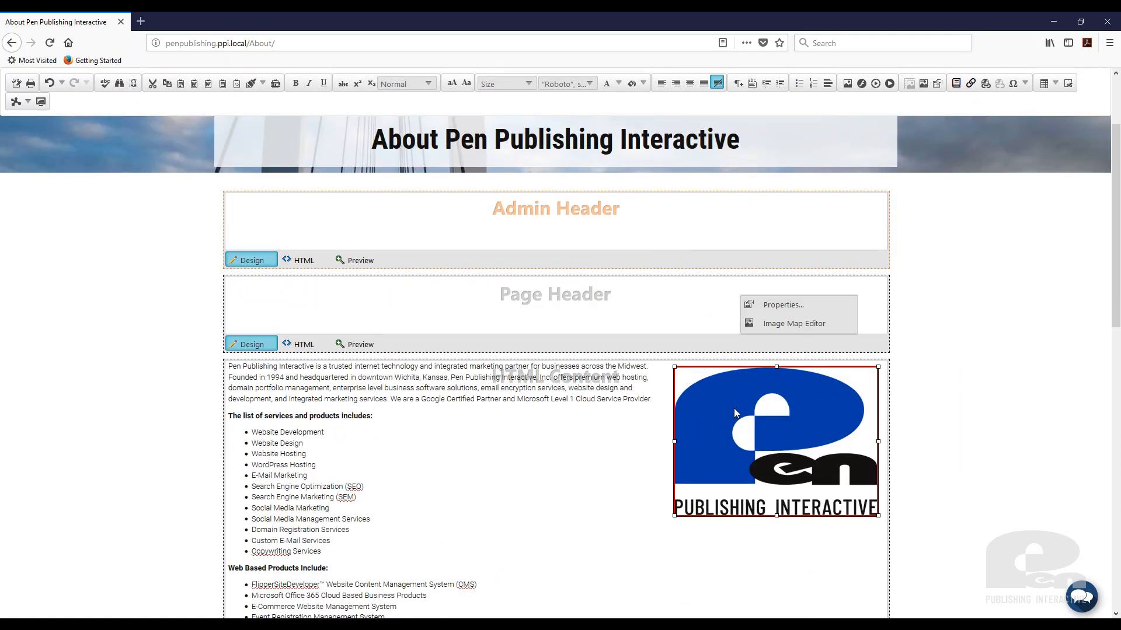
left_click(779, 308)
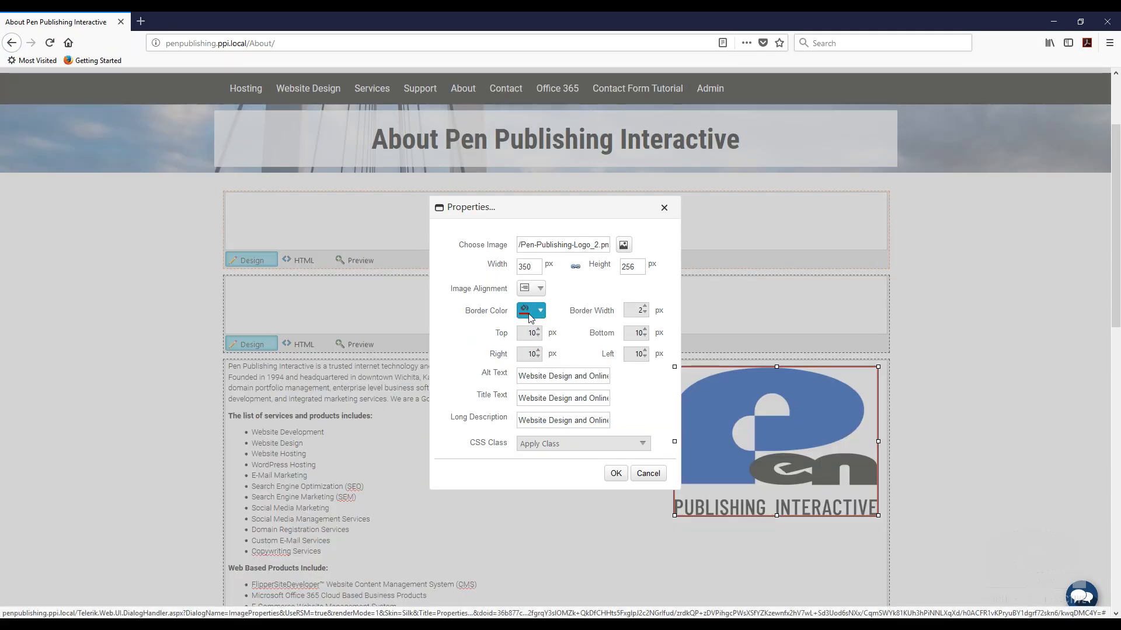
double_click(638, 310)
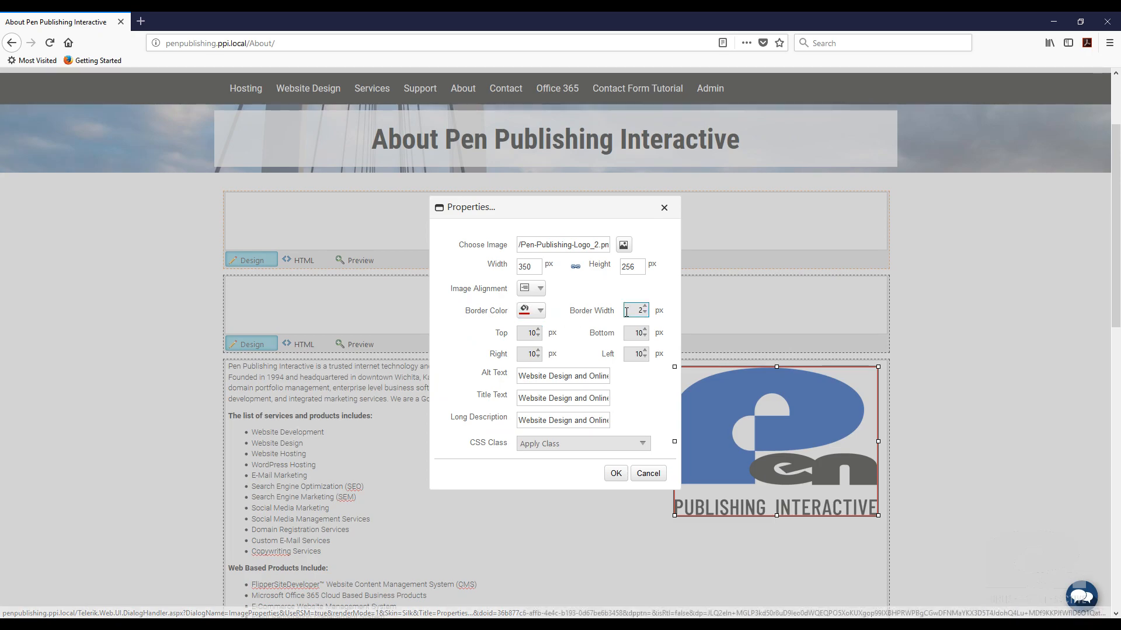
type("0")
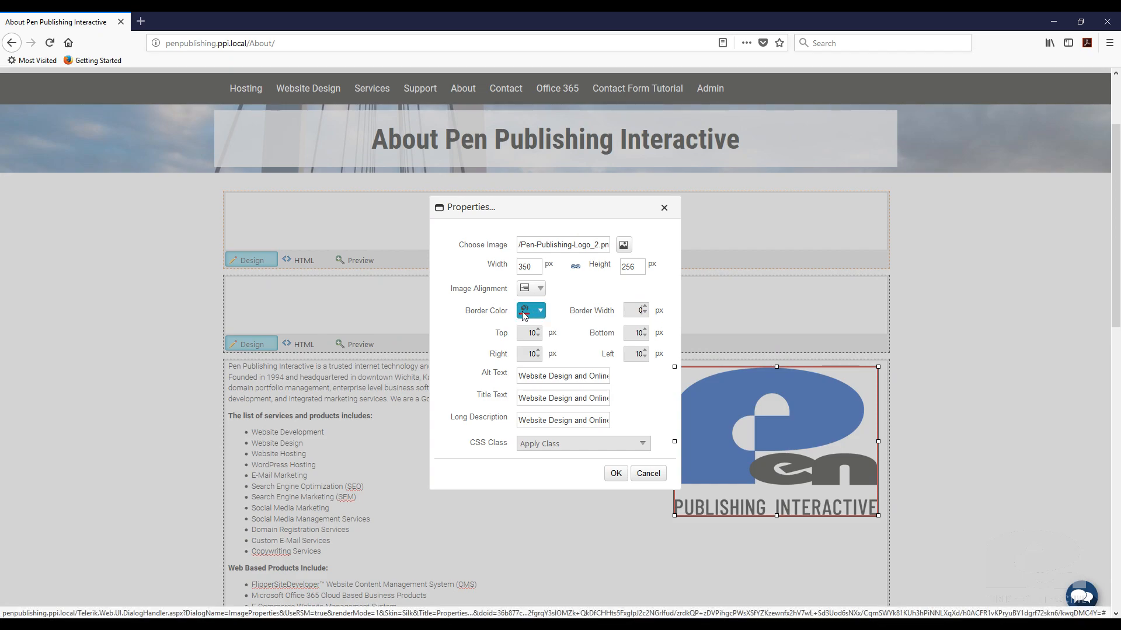
left_click(541, 311)
left_click(538, 300)
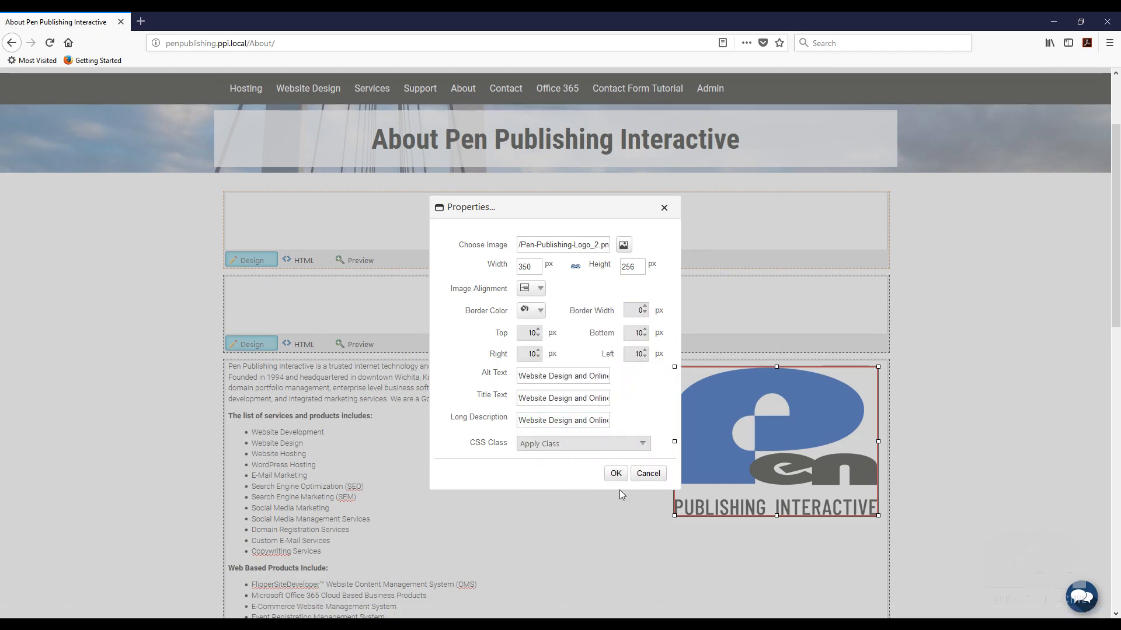
left_click(616, 473)
Save the page changes and view the logo on the published About page.
scroll(577, 475, "down", 15)
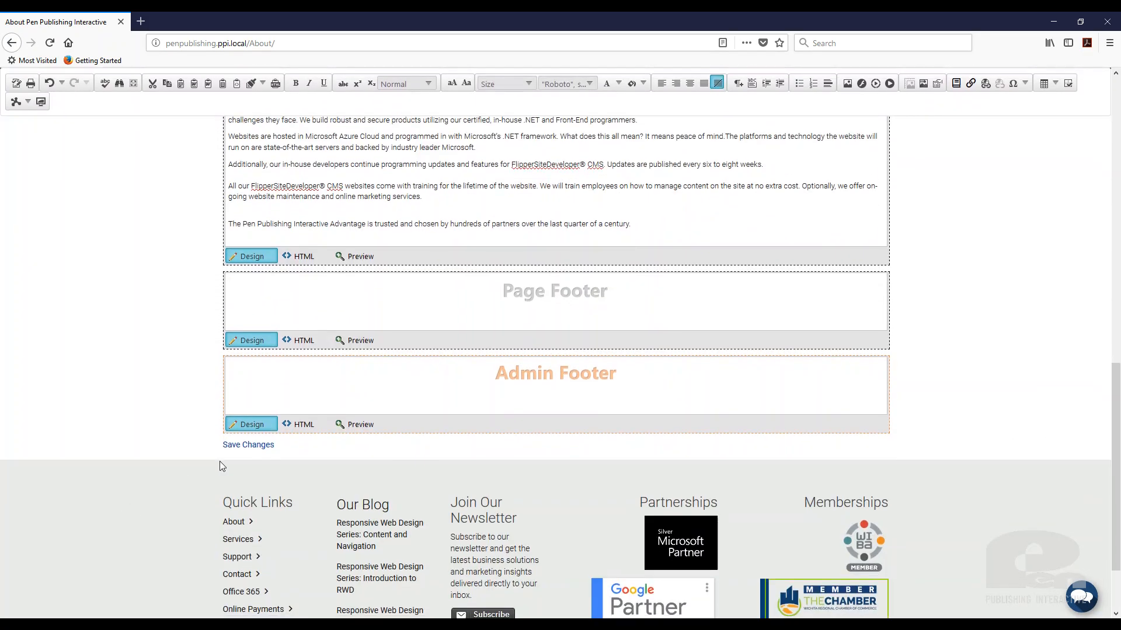
left_click(245, 446)
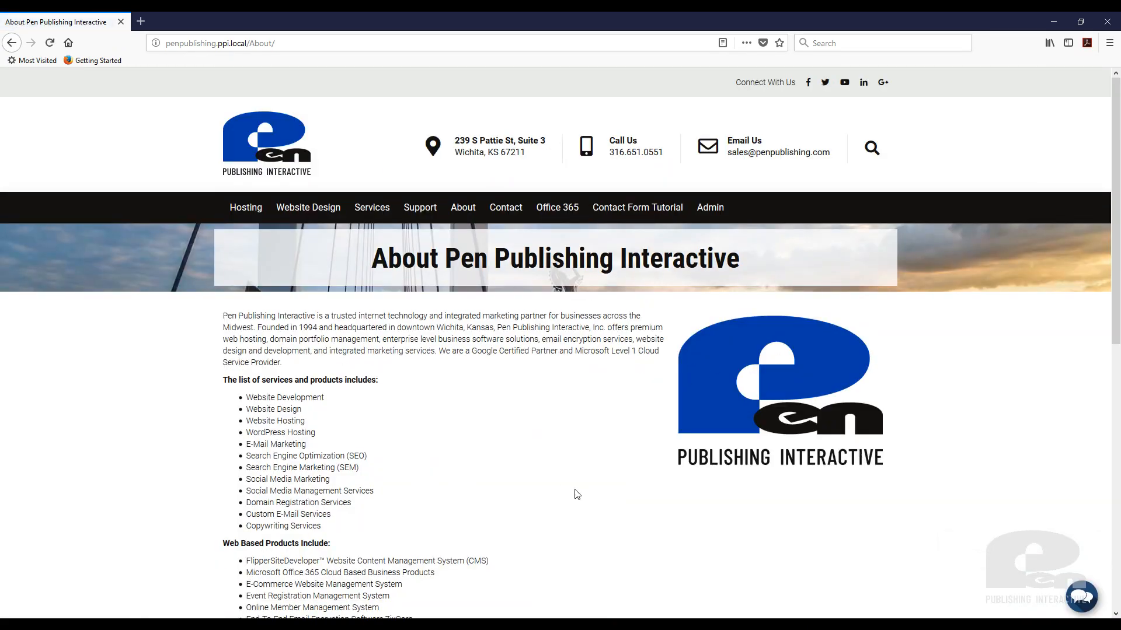
scroll(575, 494, "down", 2)
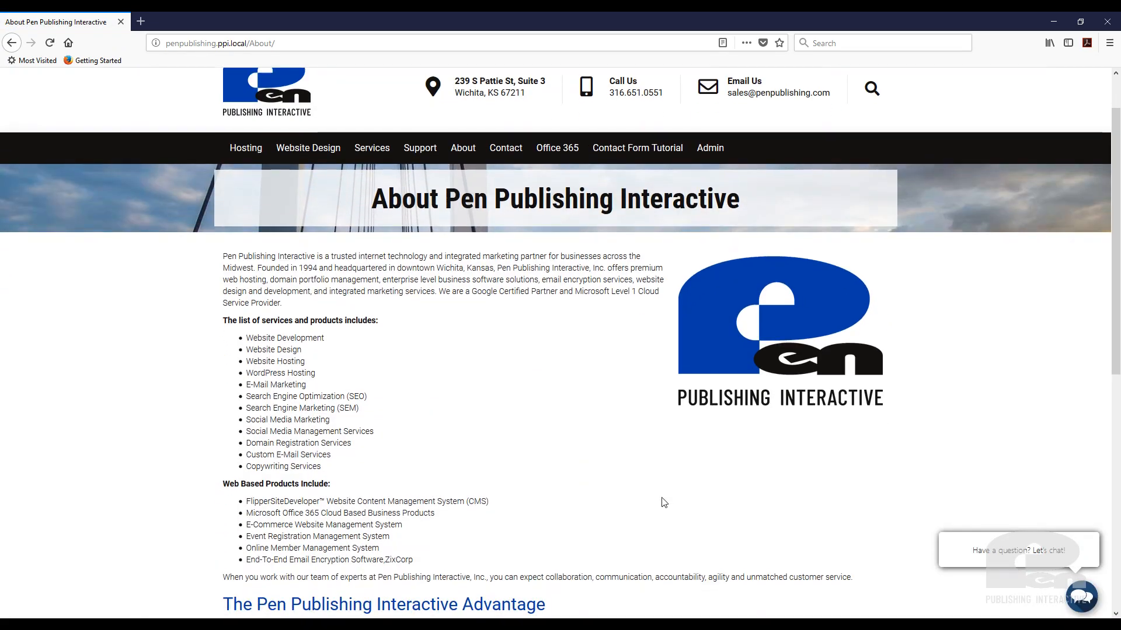